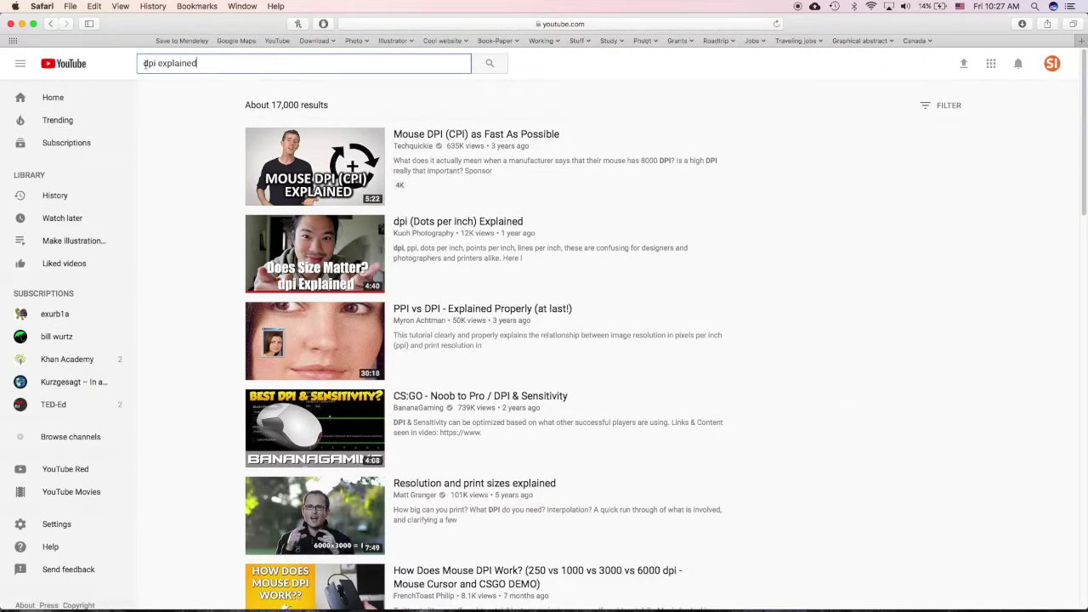
triple_click(221, 63)
click(225, 63)
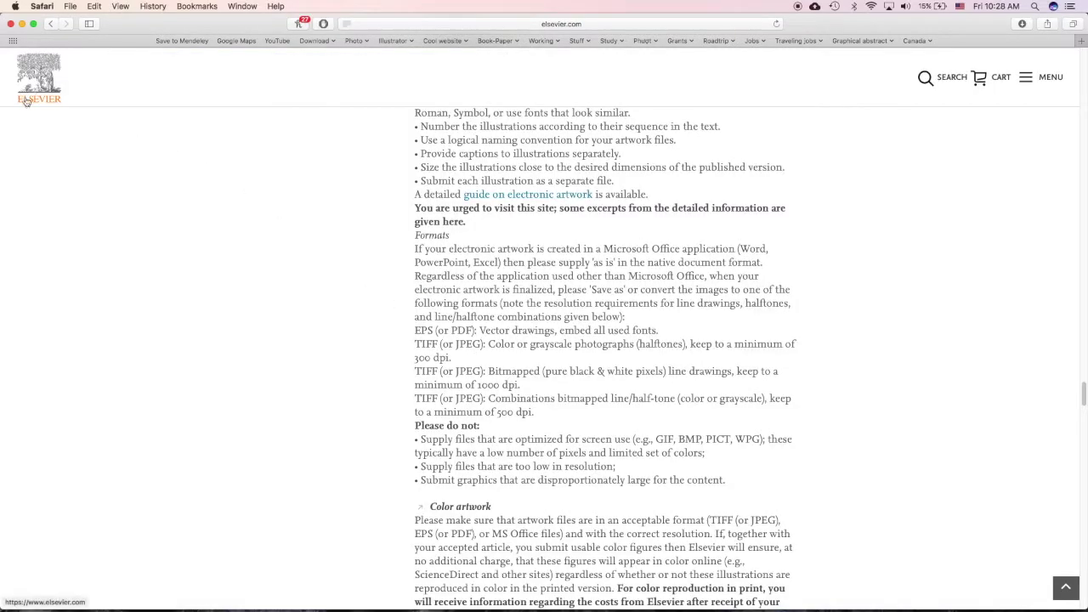
- Examine the electronic artwork section of Elsevier's author guidelines for the minimum dpi required for TIFF or JPEG figures
scroll(437, 285, up, 3)
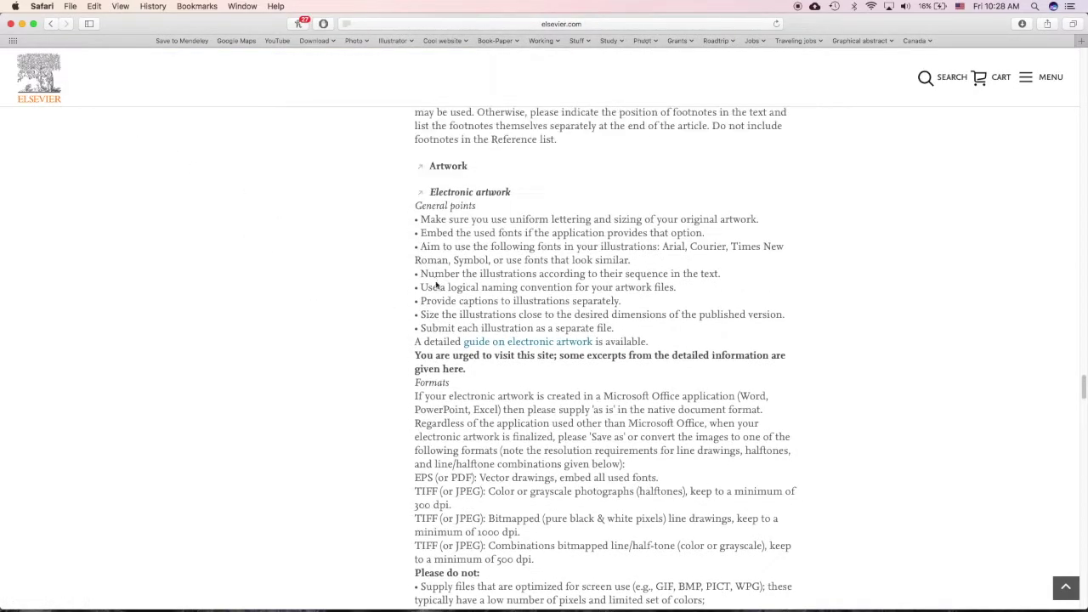
drag(448, 192, 515, 192)
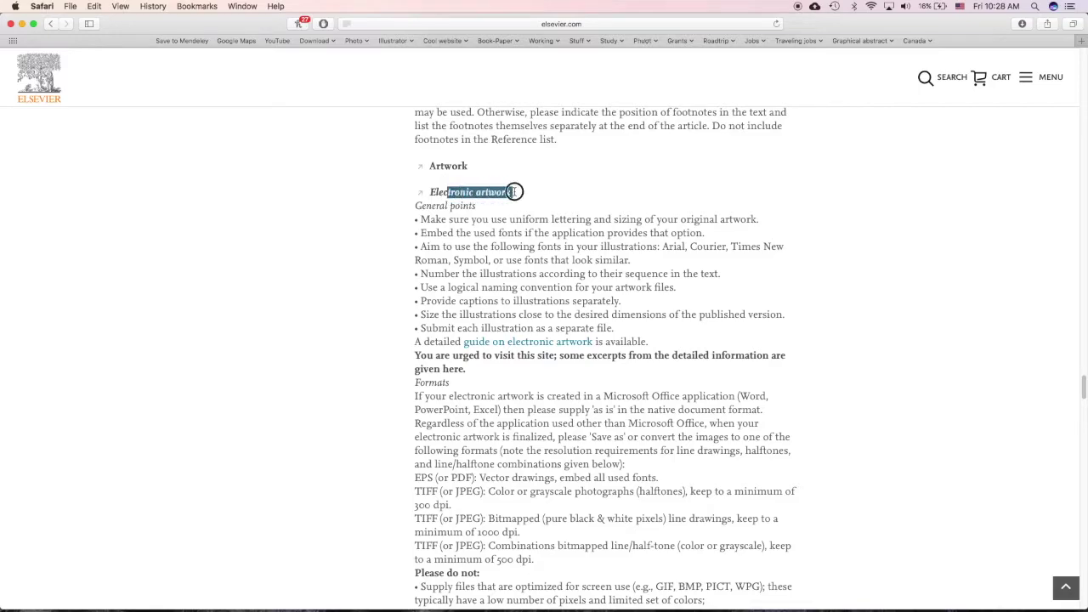
click(521, 203)
scroll(502, 424, down, 2)
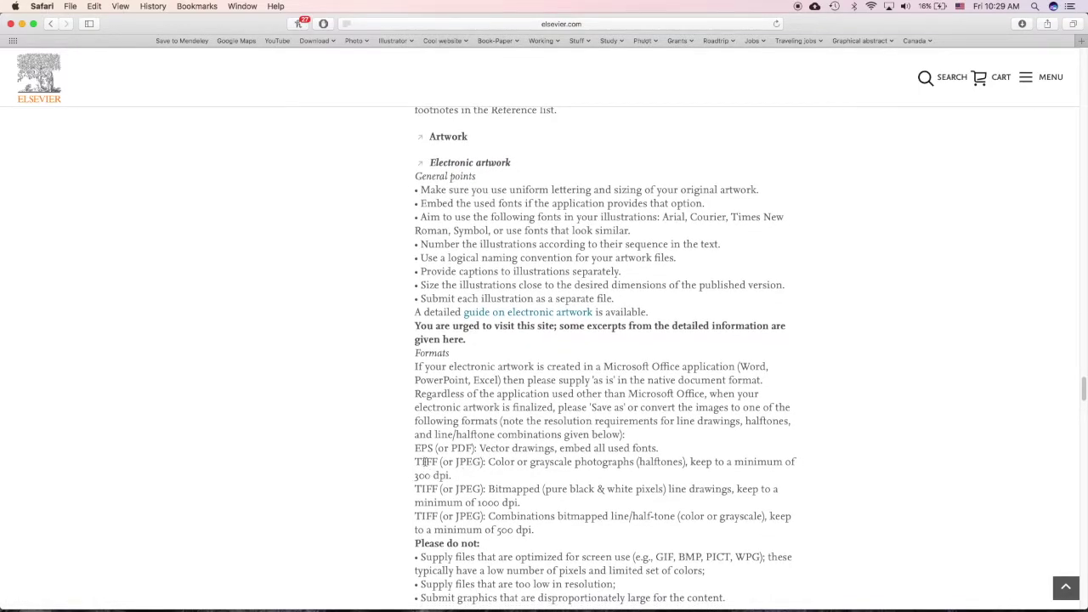
drag(417, 462, 547, 532)
click(459, 477)
click(502, 530)
click(547, 532)
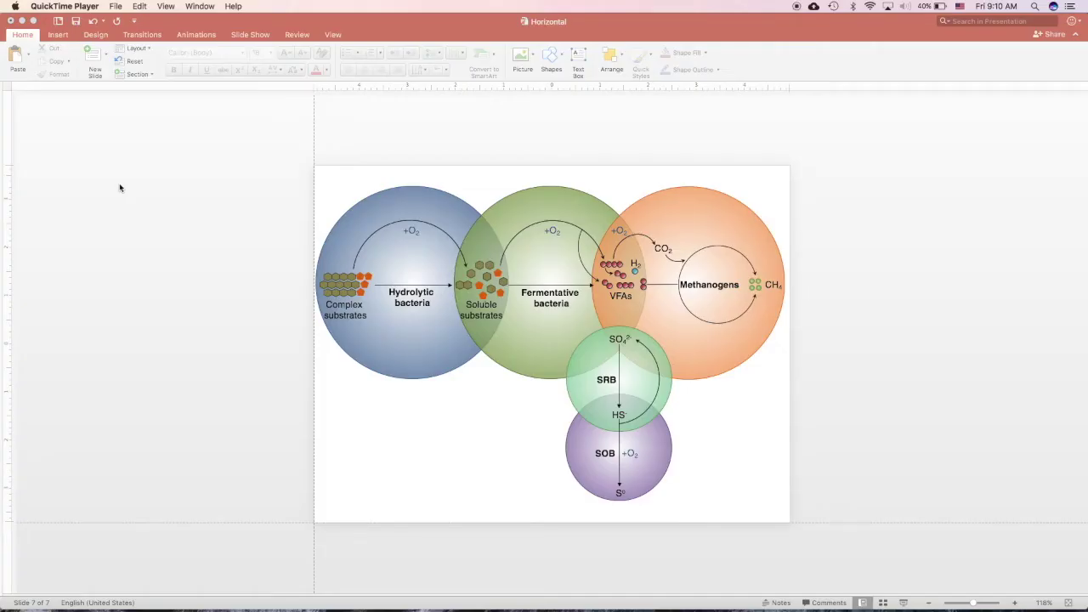
click(266, 279)
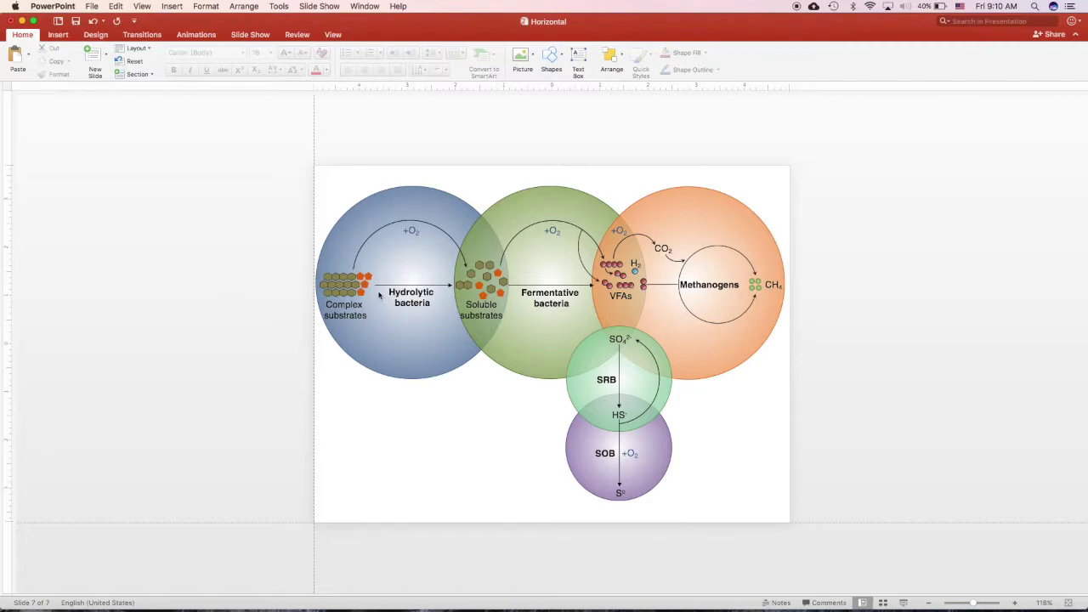
click(385, 198)
click(304, 165)
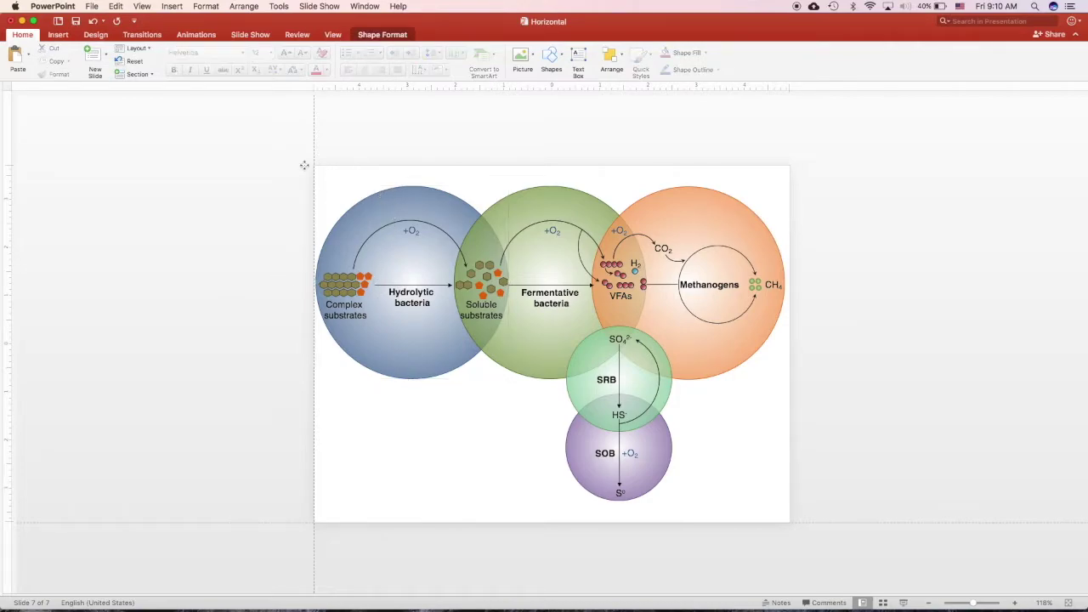
drag(259, 161, 868, 533)
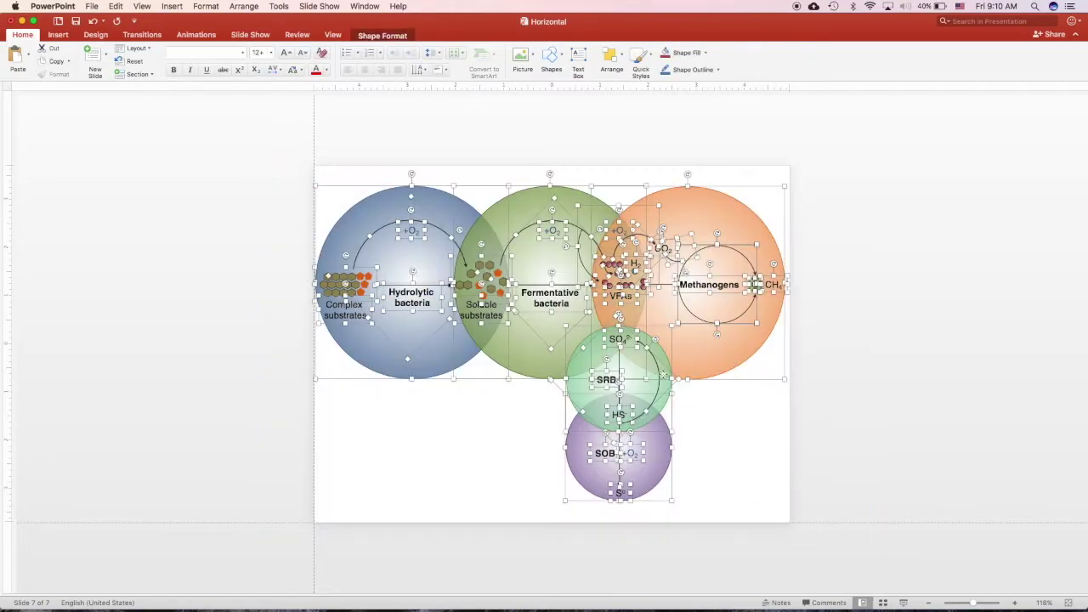
click(215, 191)
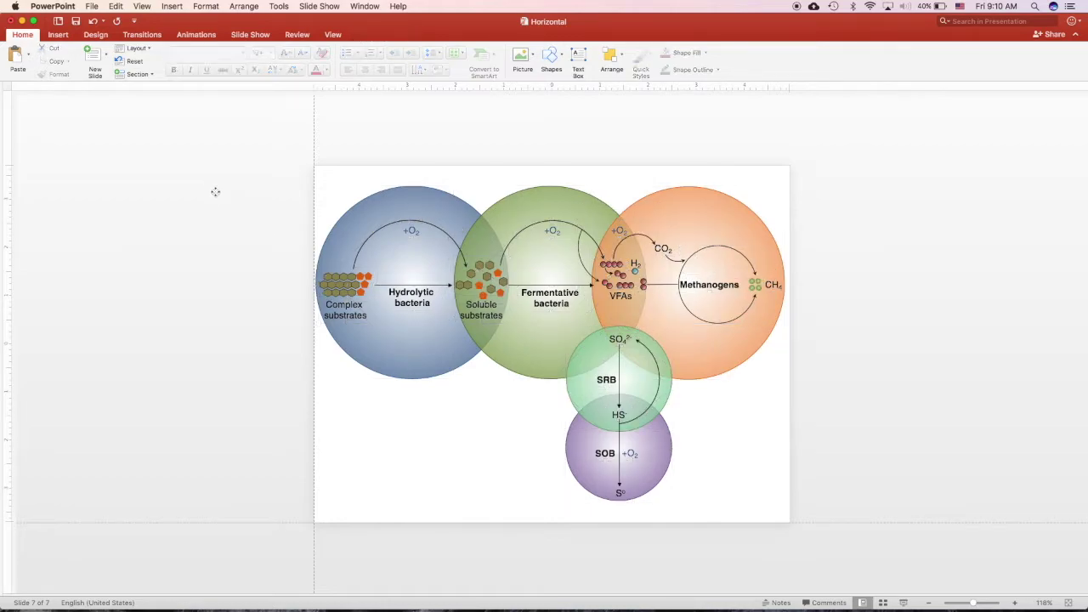
- Start exporting the Horizontal presentation and choose the Desktop as the destination folder
click(91, 6)
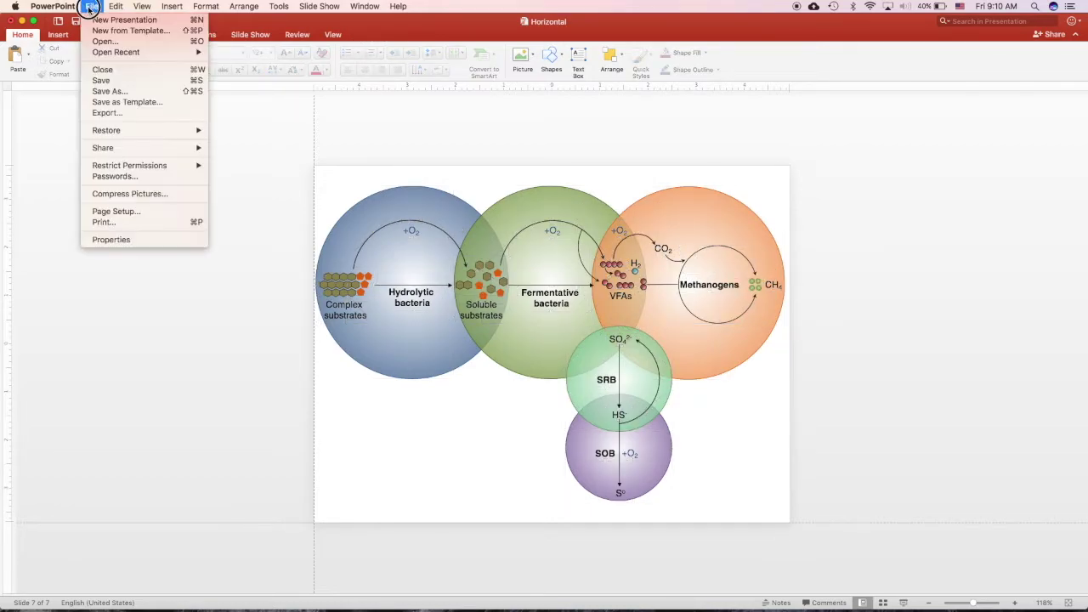
click(121, 117)
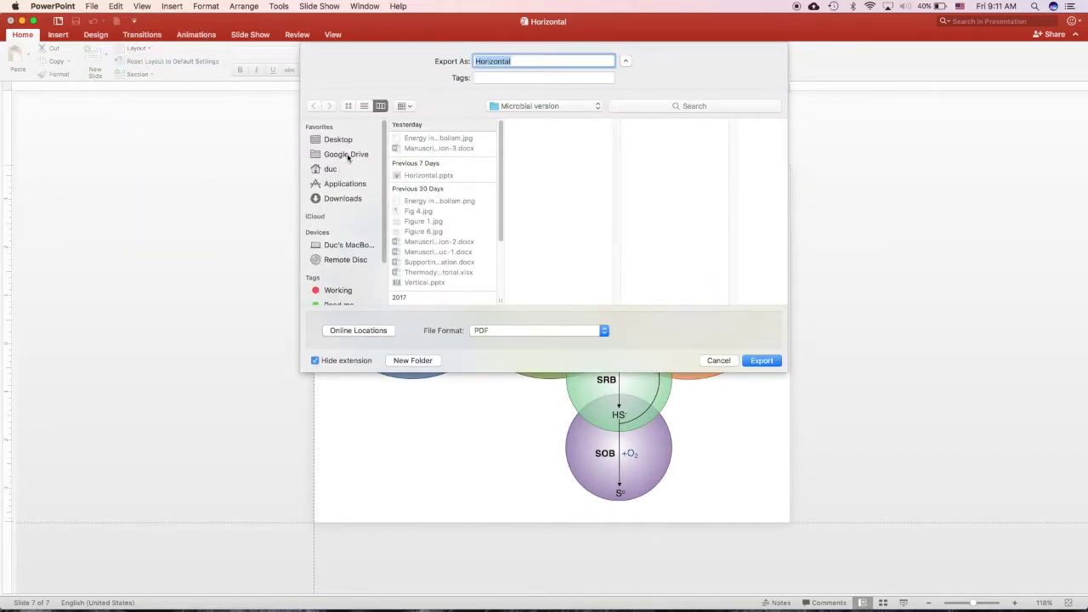
click(340, 142)
click(340, 142)
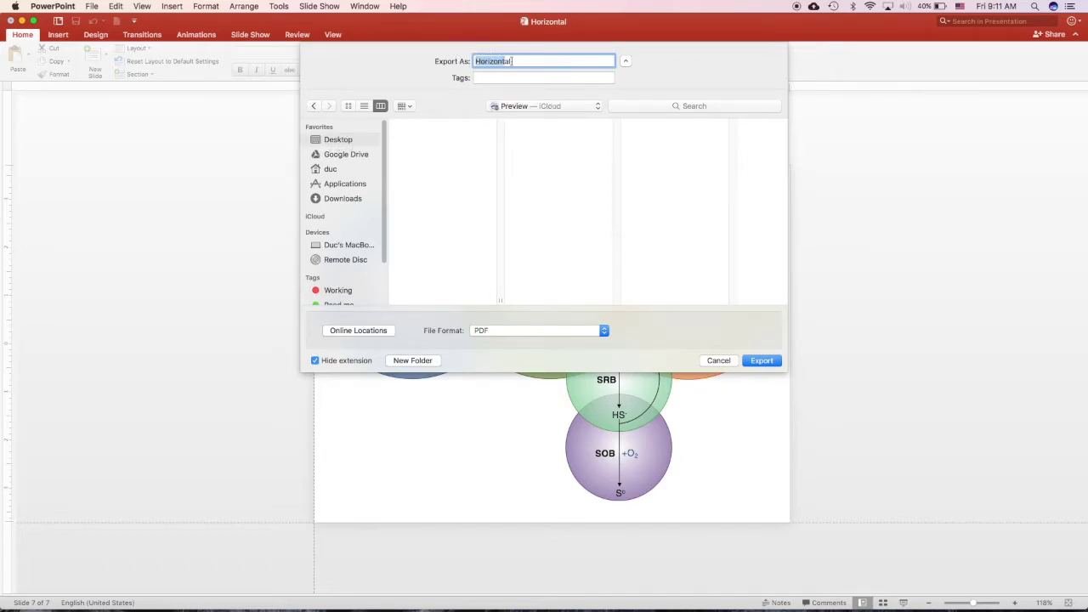
- Name the export "300dpi Figure 1" and set it to JPEG format, saving the current slide only
text(300dpi Figure 1)
click(602, 335)
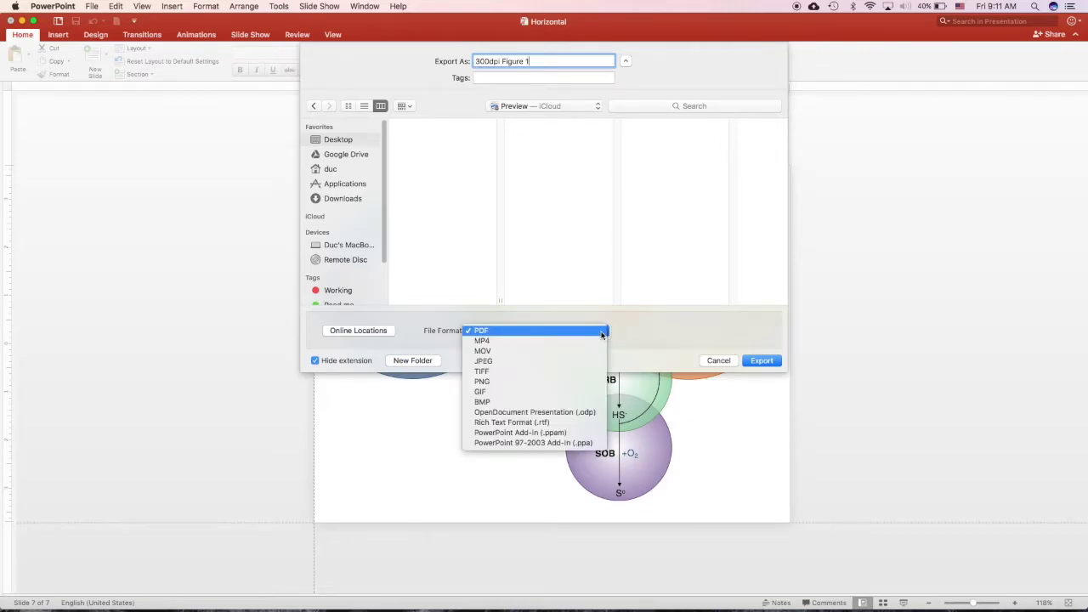
click(498, 363)
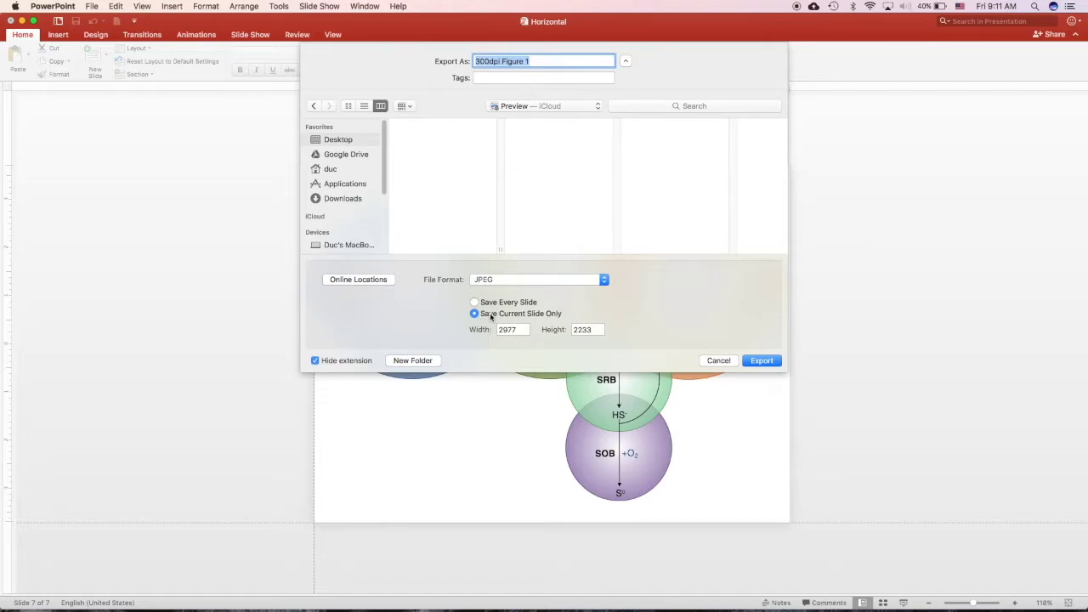
click(477, 314)
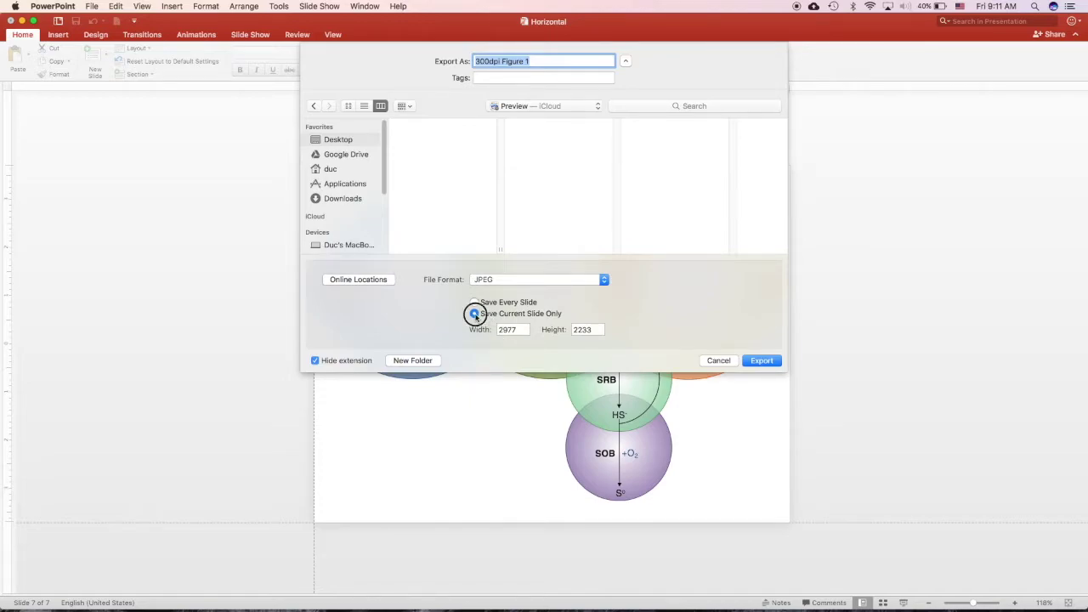
- Set the exported image's width to 3000 pixels
double_click(515, 331)
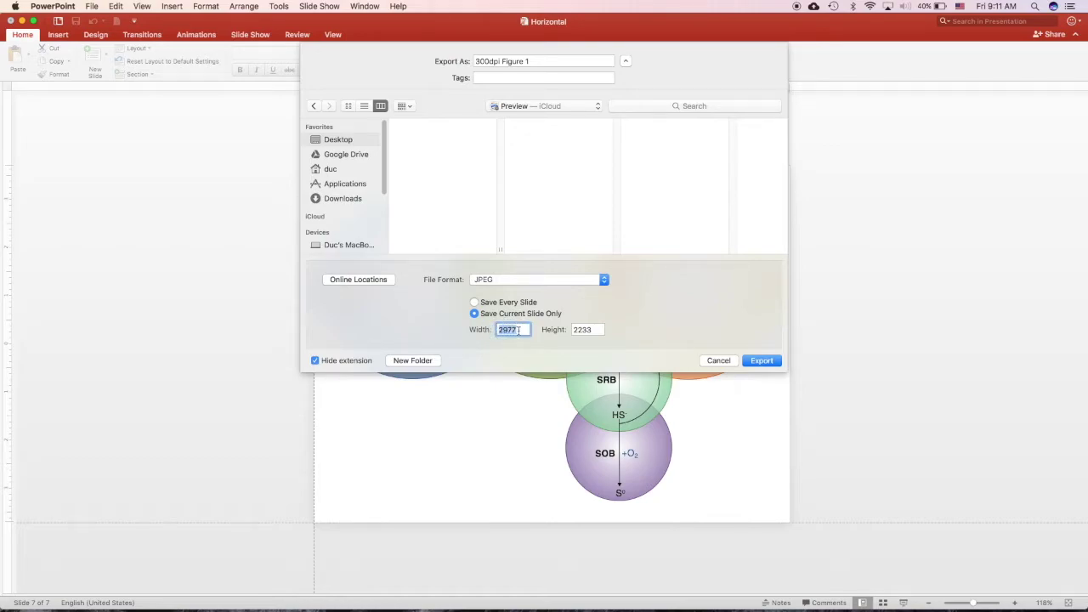
double_click(598, 330)
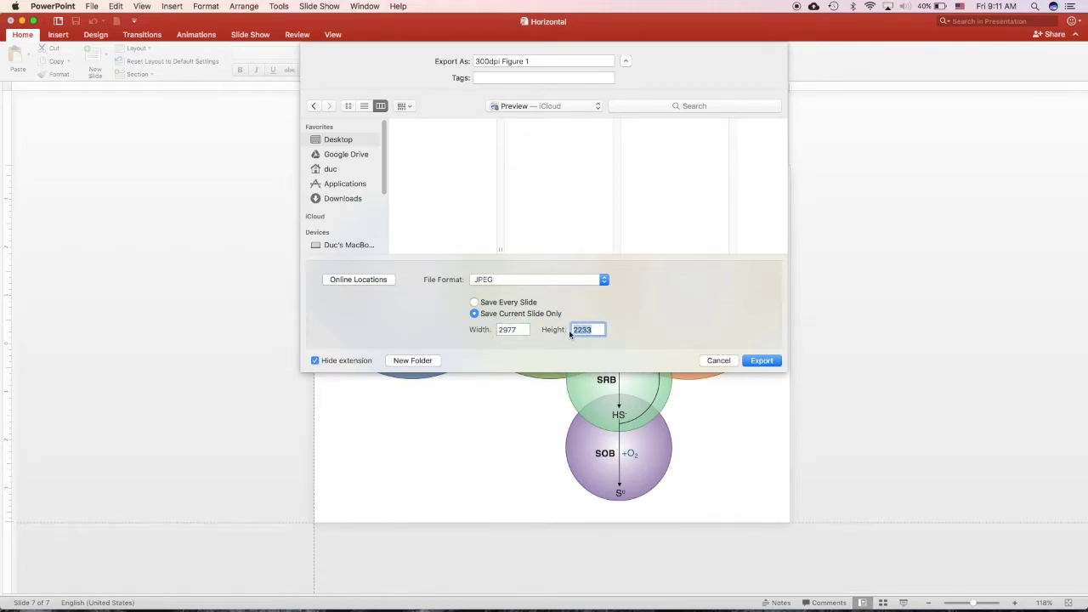
click(517, 330)
drag(517, 330, 489, 330)
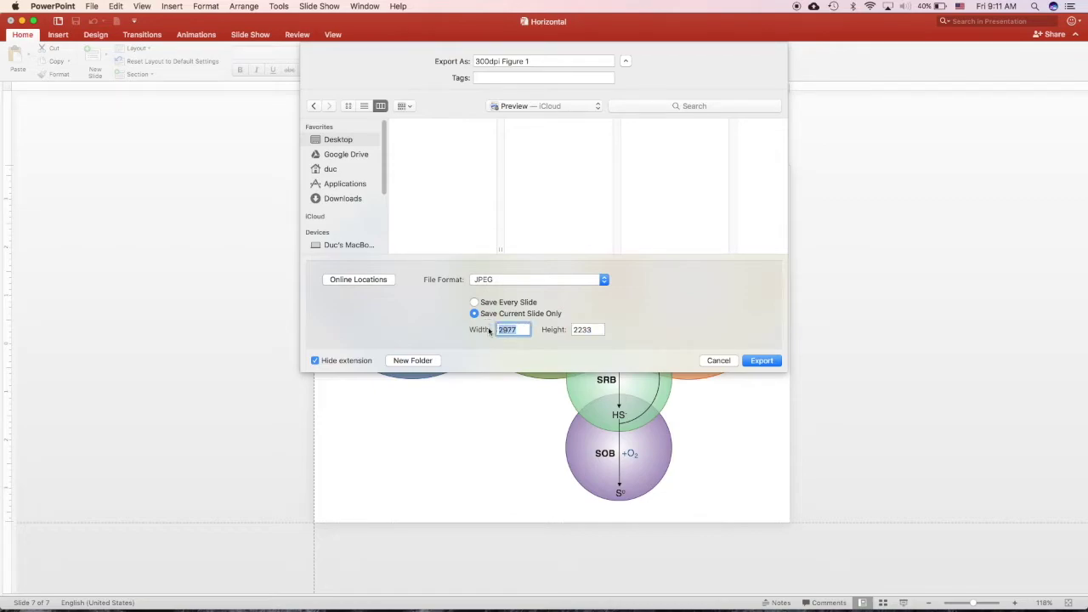
text(3000)
- Set the exported image's width to 2900 pixels and export the slide
drag(523, 329, 488, 329)
text(2900)
double_click(593, 329)
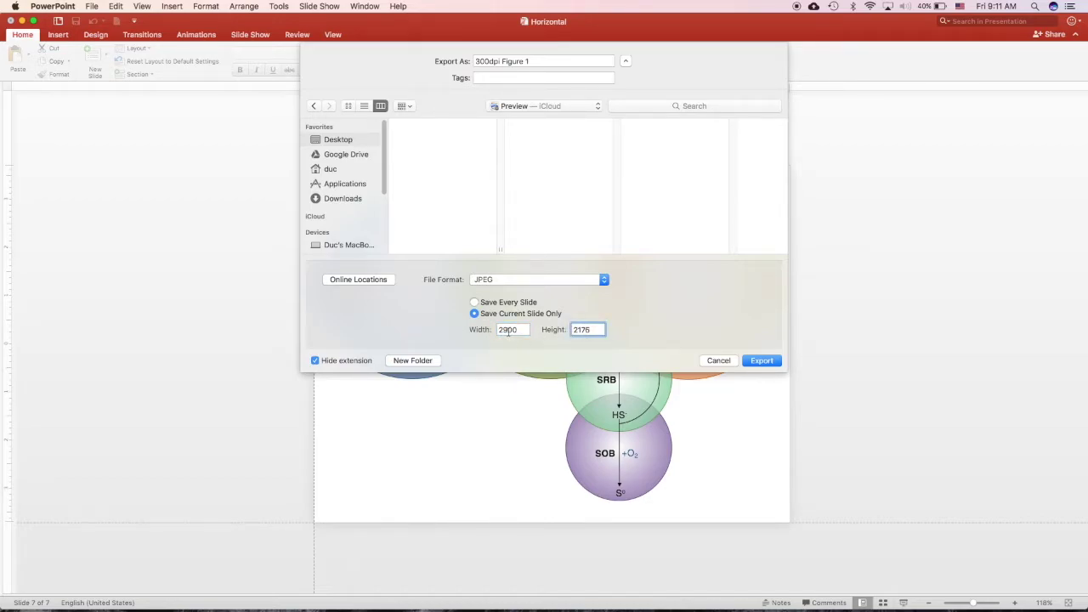
click(759, 362)
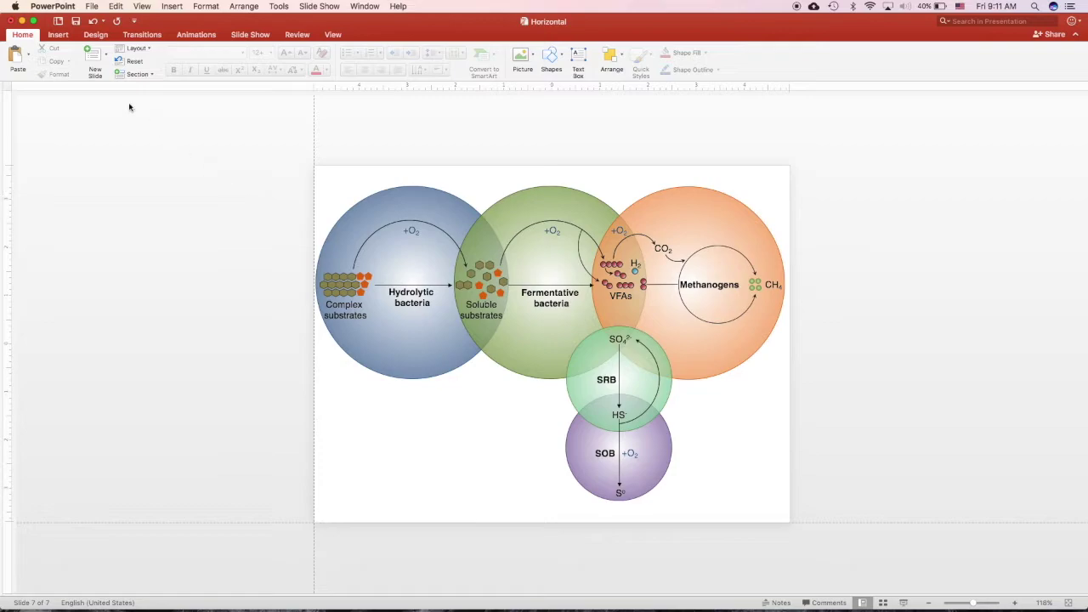
- Open the file information of 300dpi Figure 1.jpg on the desktop, check its pixel dimensions and name details, and close it
click(33, 20)
click(1046, 46)
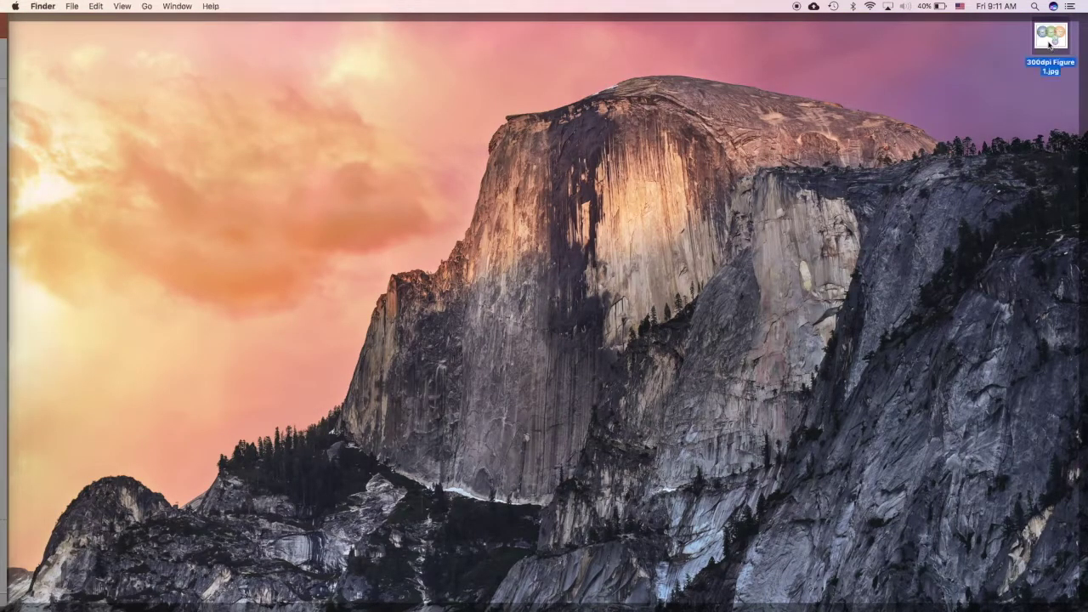
right_click(1047, 46)
click(1022, 93)
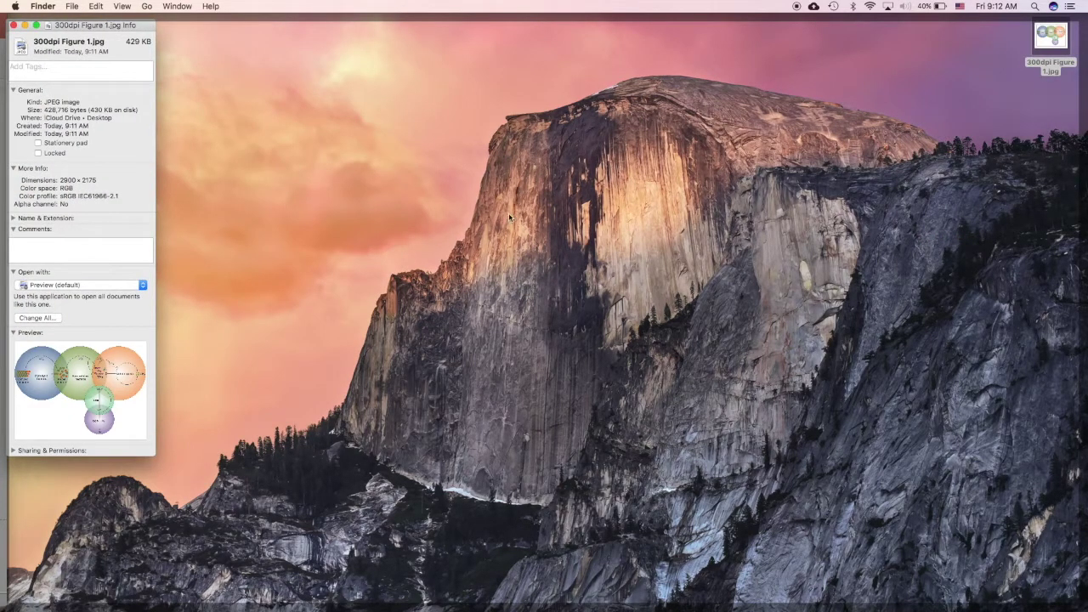
drag(60, 181, 95, 181)
click(95, 180)
click(15, 219)
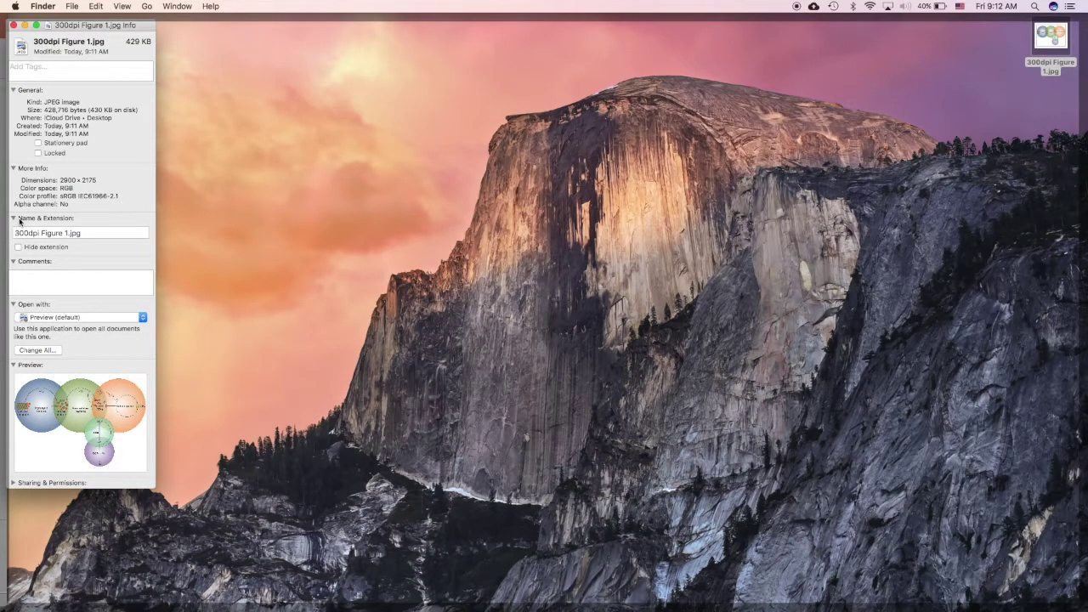
triple_click(63, 181)
click(77, 184)
click(14, 26)
- Open 300dpi Figure 1.jpg in Preview and bring up its Adjust Size settings
click(1056, 40)
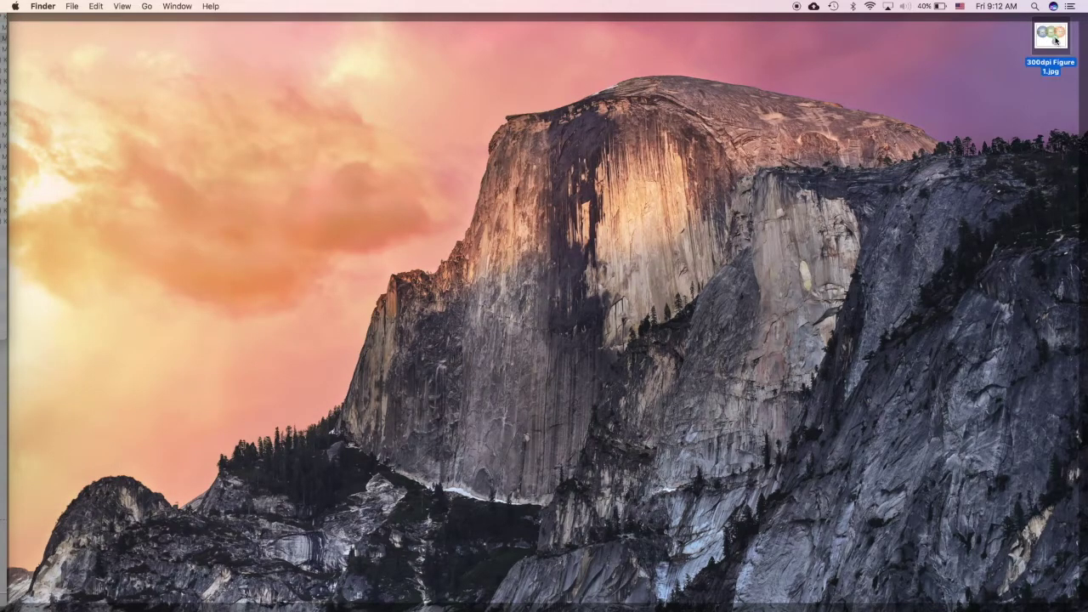
double_click(1056, 40)
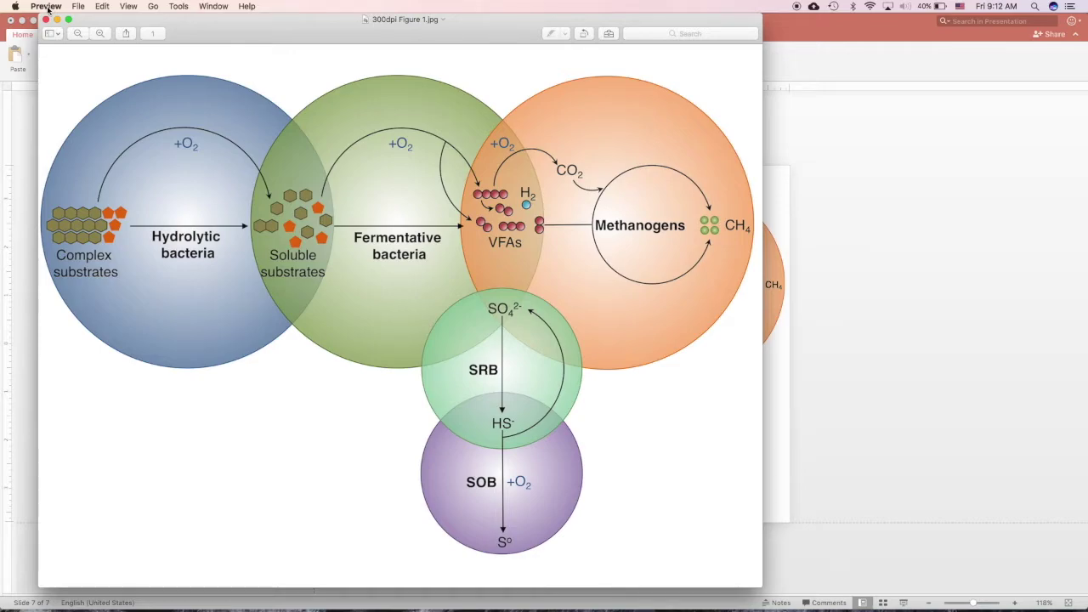
click(180, 7)
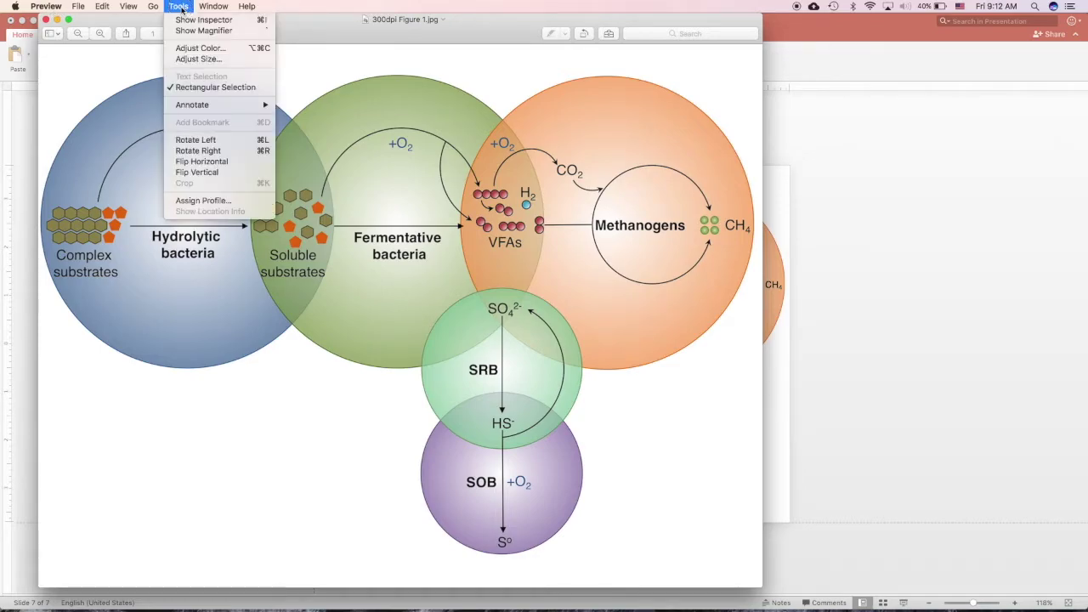
click(181, 60)
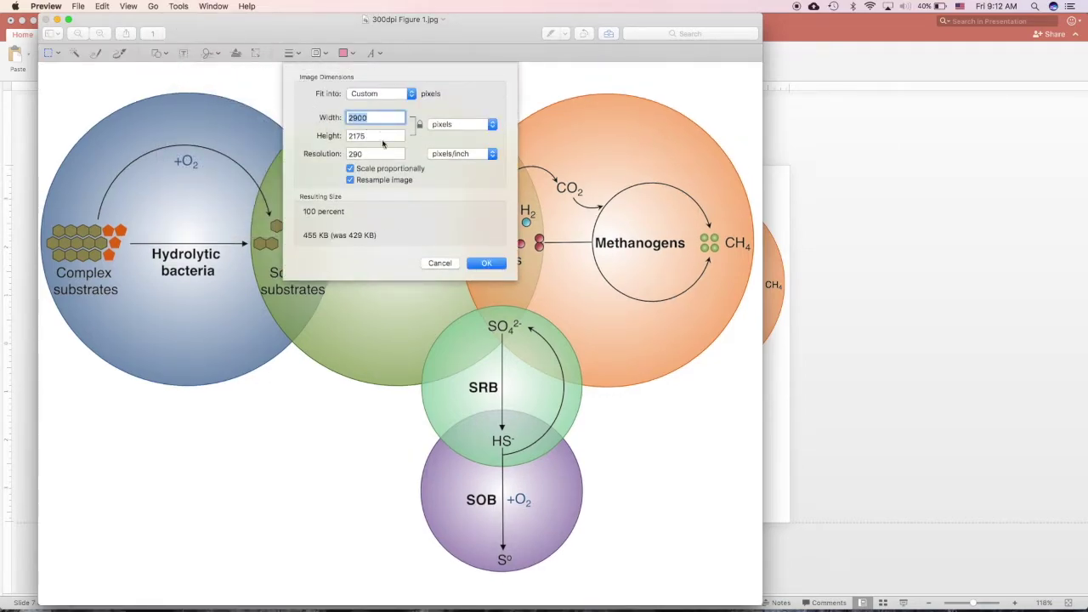
- Turn off image resampling, set the resolution to 300 pixels/inch and apply the size settings
click(351, 182)
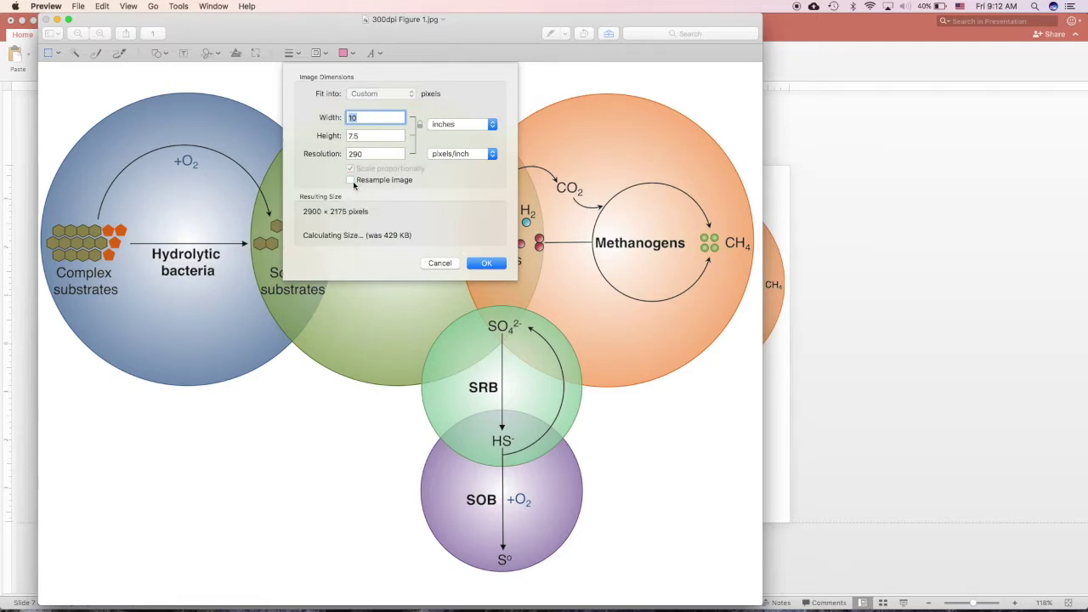
drag(370, 154, 339, 158)
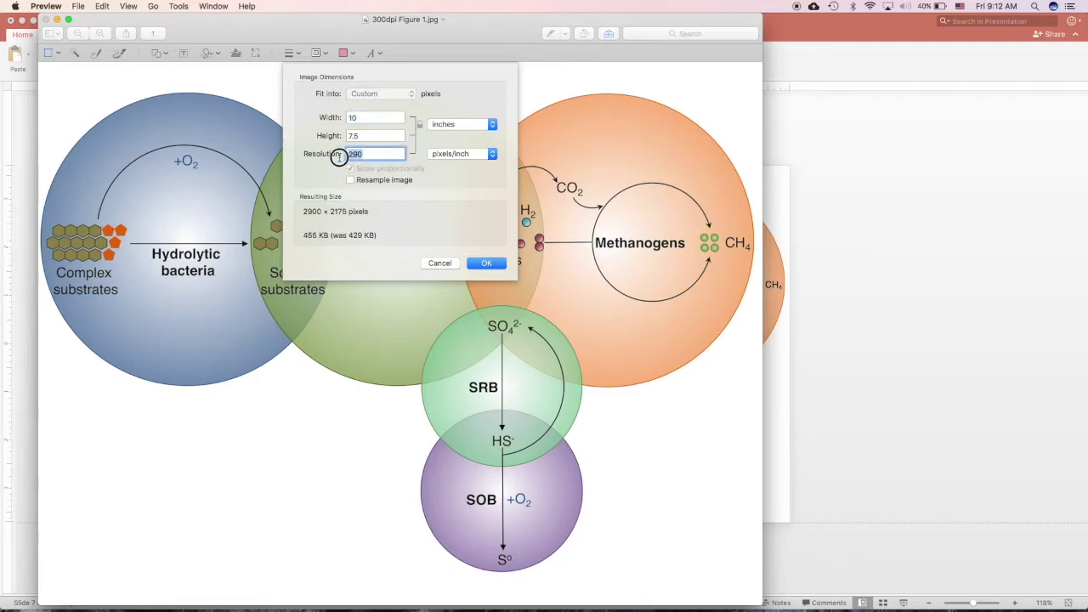
text(300)
click(464, 154)
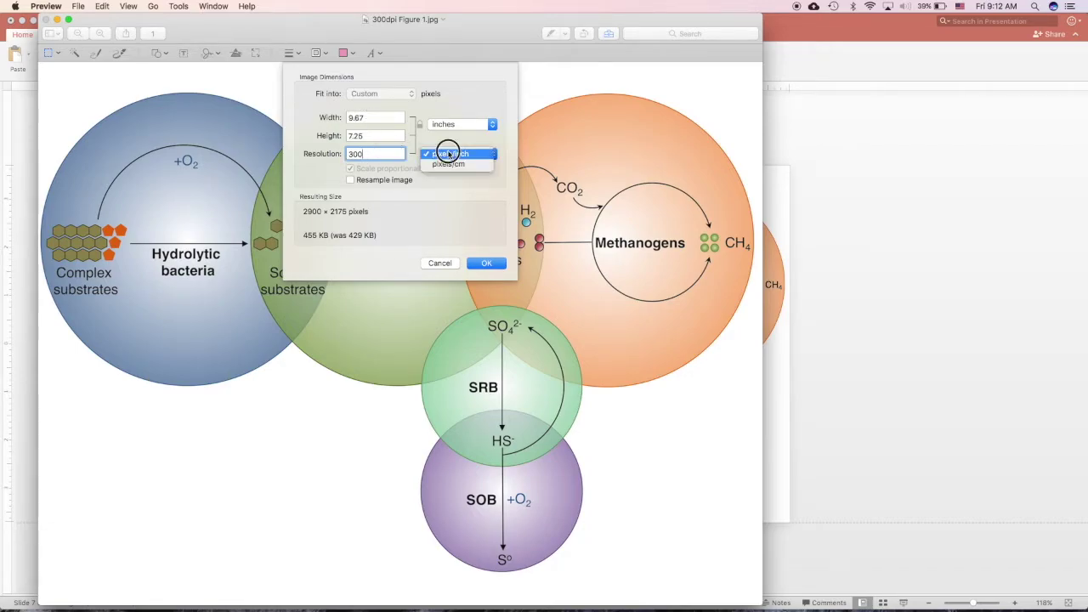
click(375, 156)
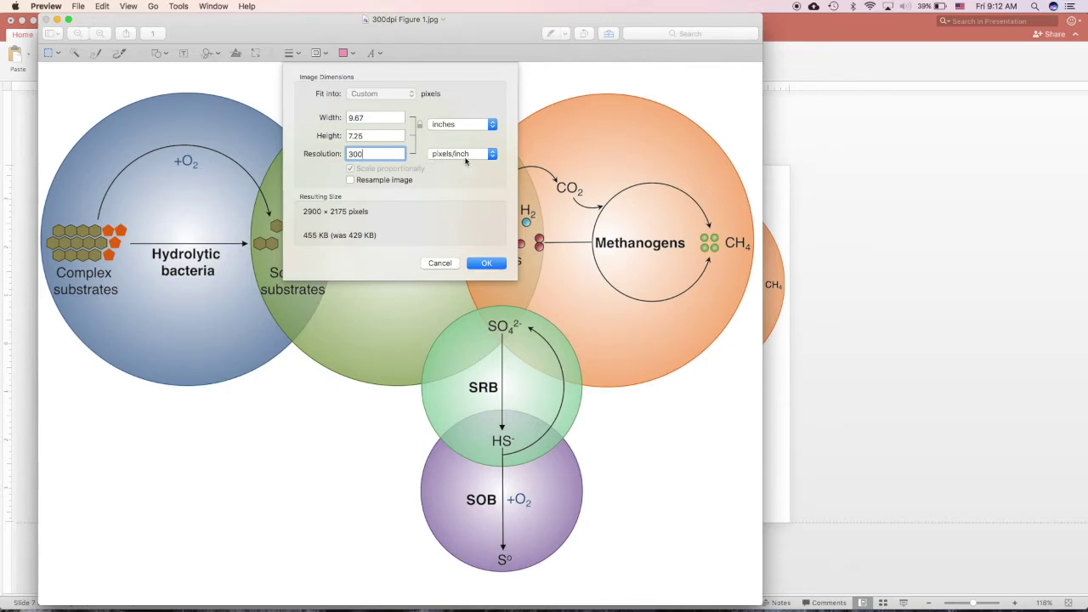
click(486, 263)
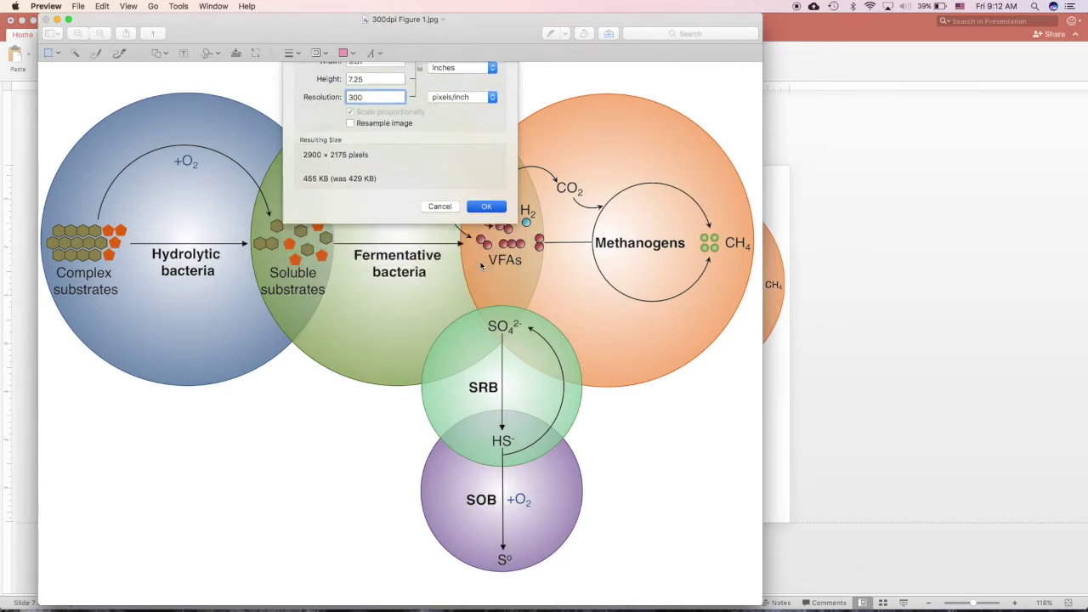
- Save the changes to 300dpi Figure 1.jpg and close the image
click(78, 7)
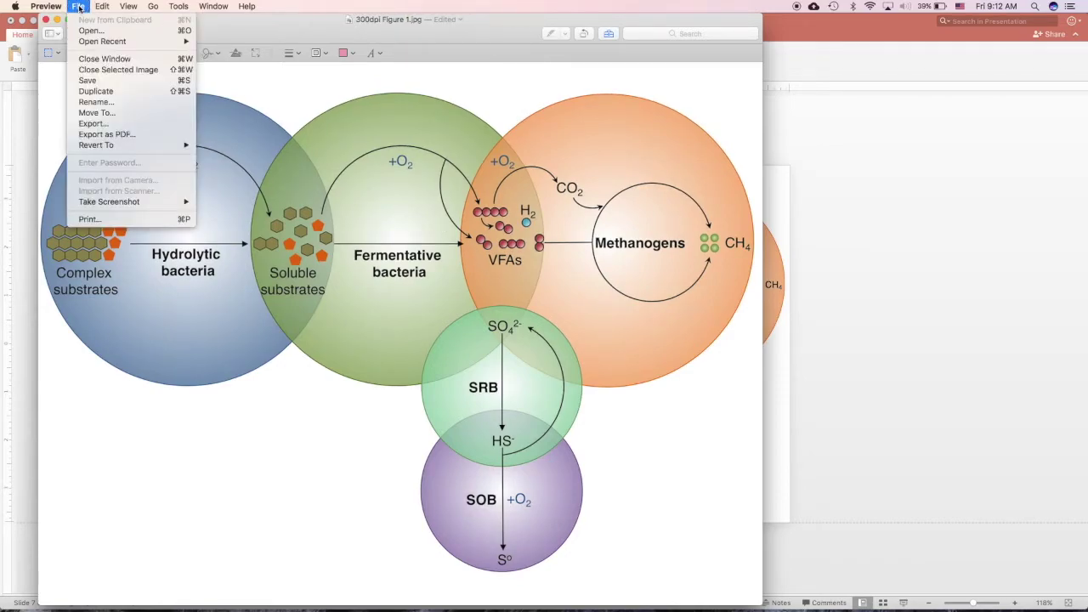
click(87, 81)
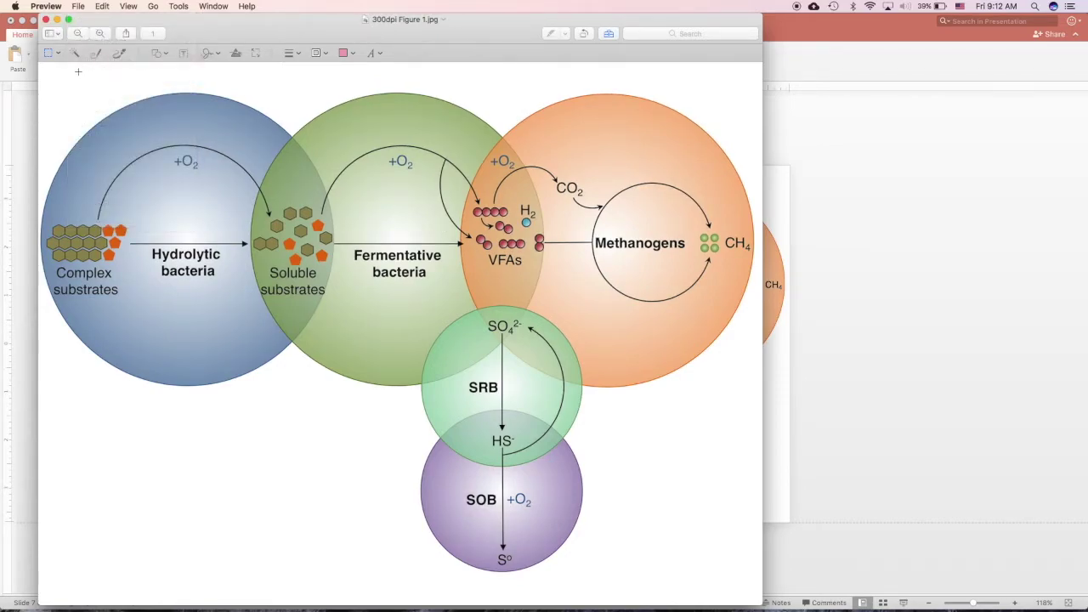
click(46, 19)
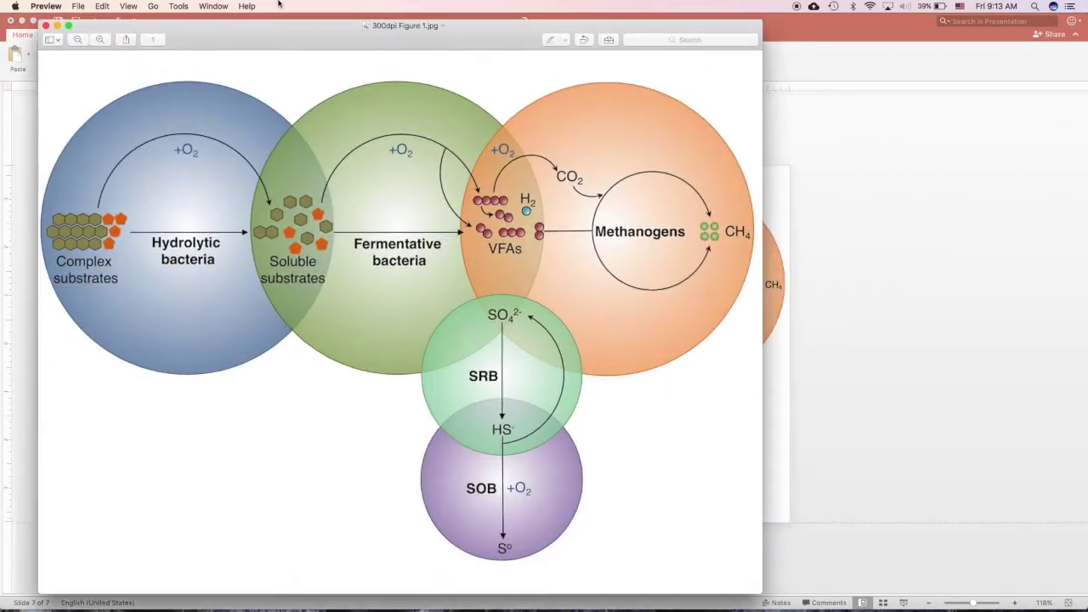
- Check the figure's resolution in the Adjust Size settings, switch the dimension units to pixels to check width and height, and accept the settings
click(181, 6)
click(198, 58)
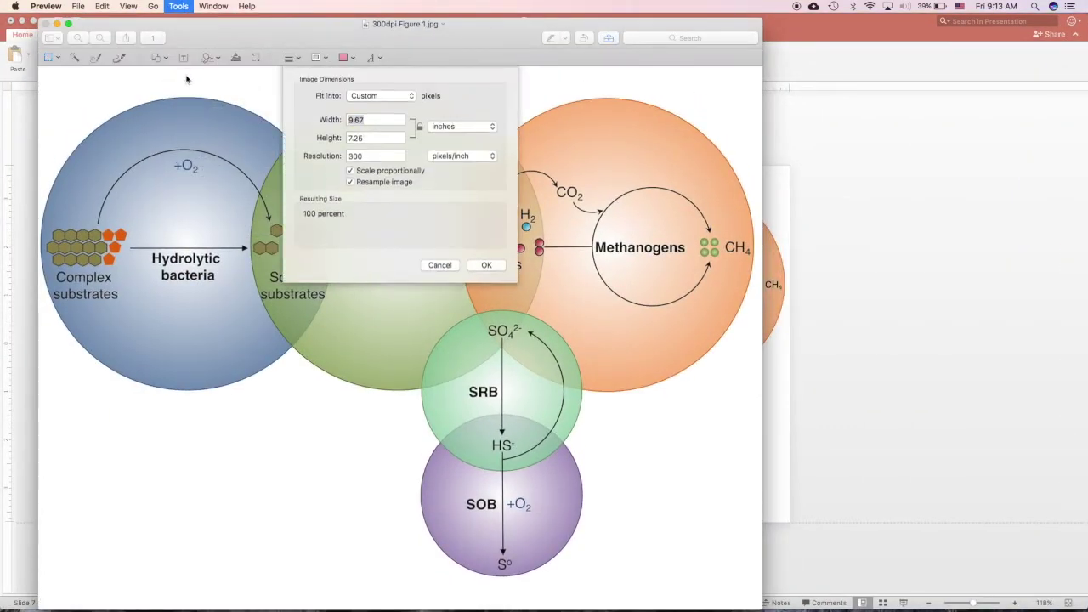
click(381, 160)
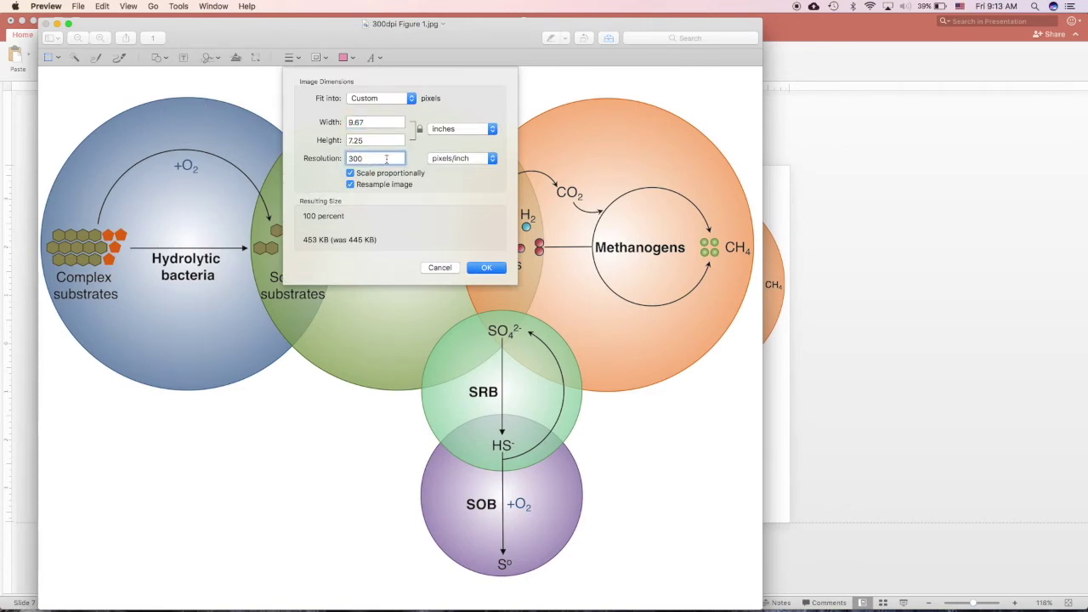
click(463, 129)
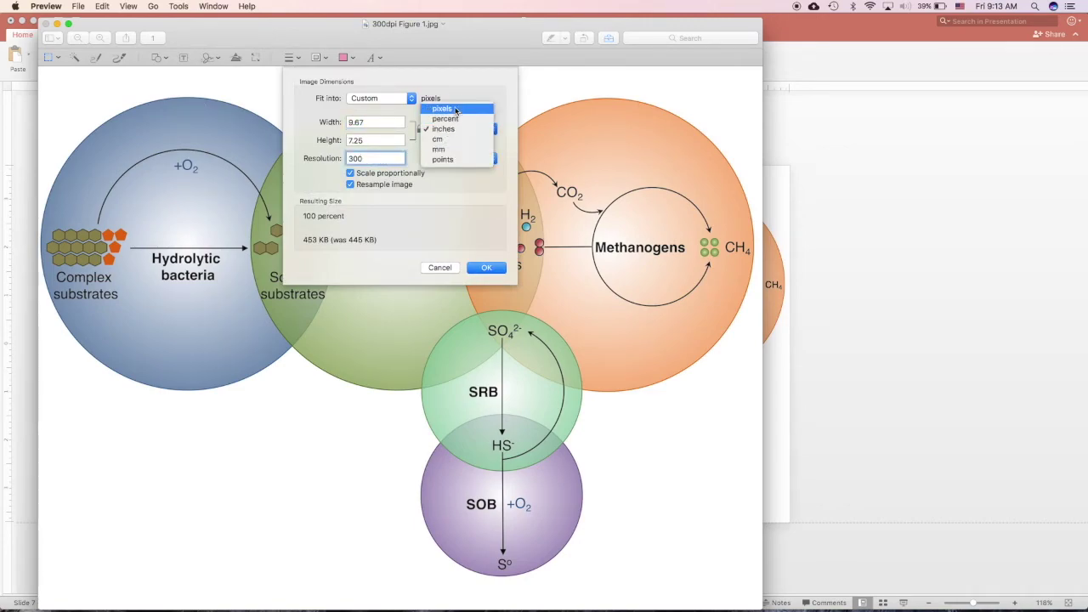
click(455, 109)
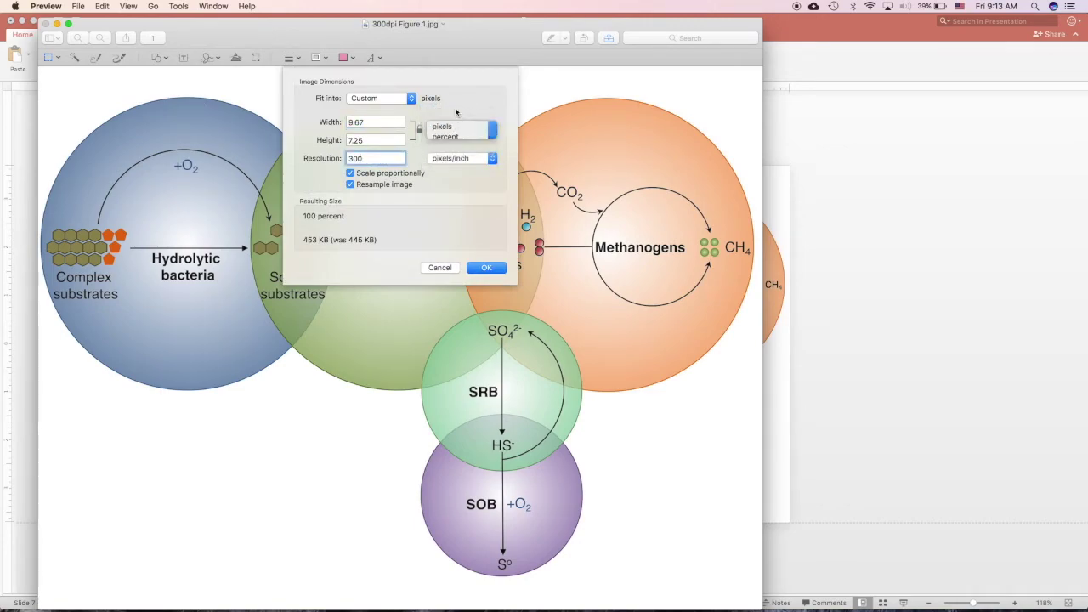
click(370, 122)
click(396, 140)
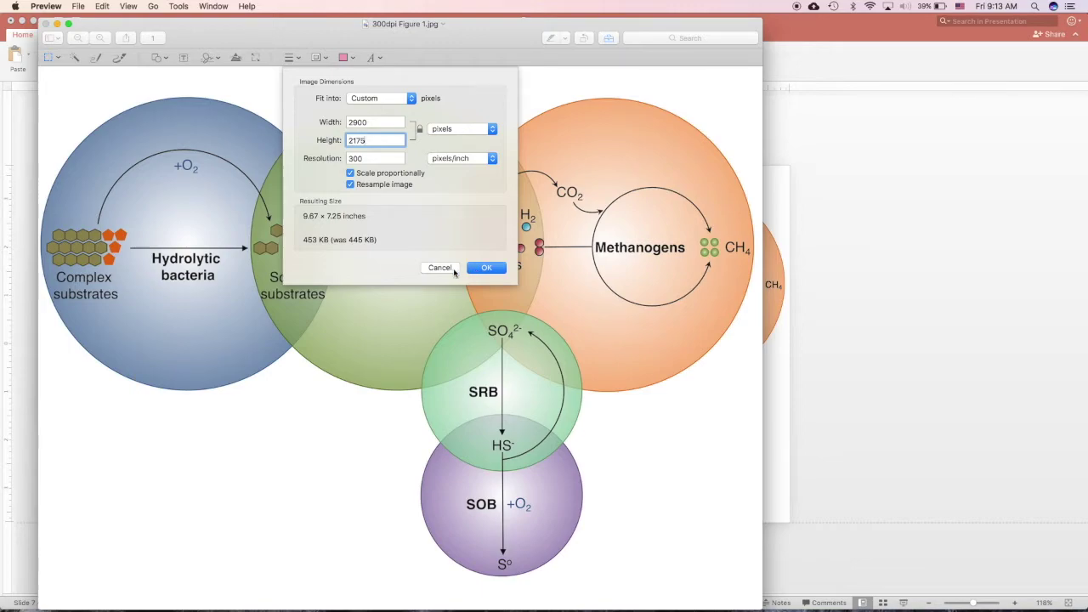
click(481, 269)
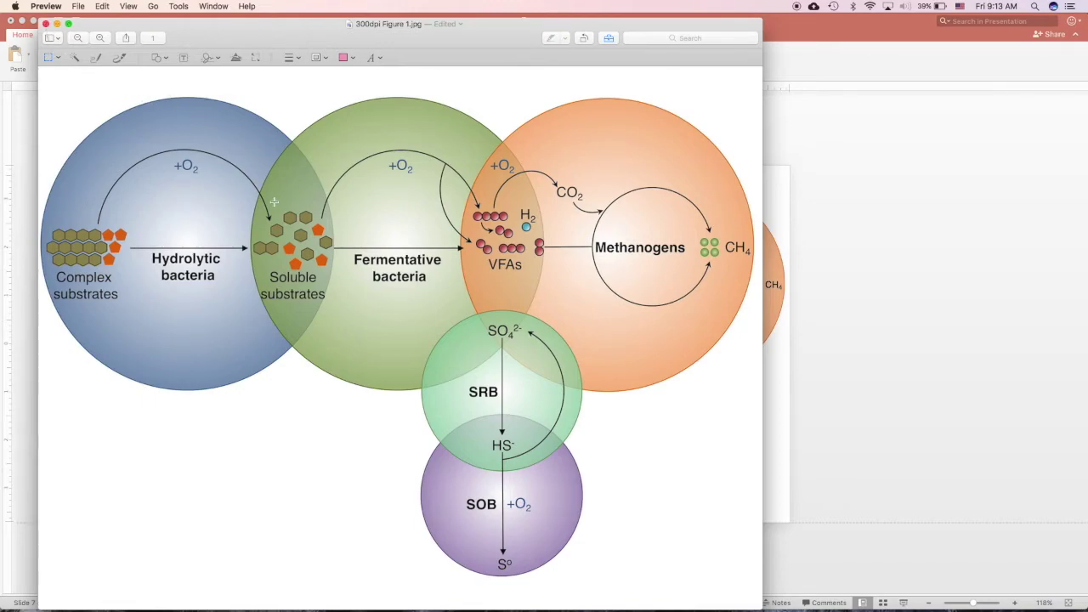
- Examine the figure's text and line sharpness up close around the Fermentative bacteria area, and return to the whole-image view
click(99, 37)
click(100, 38)
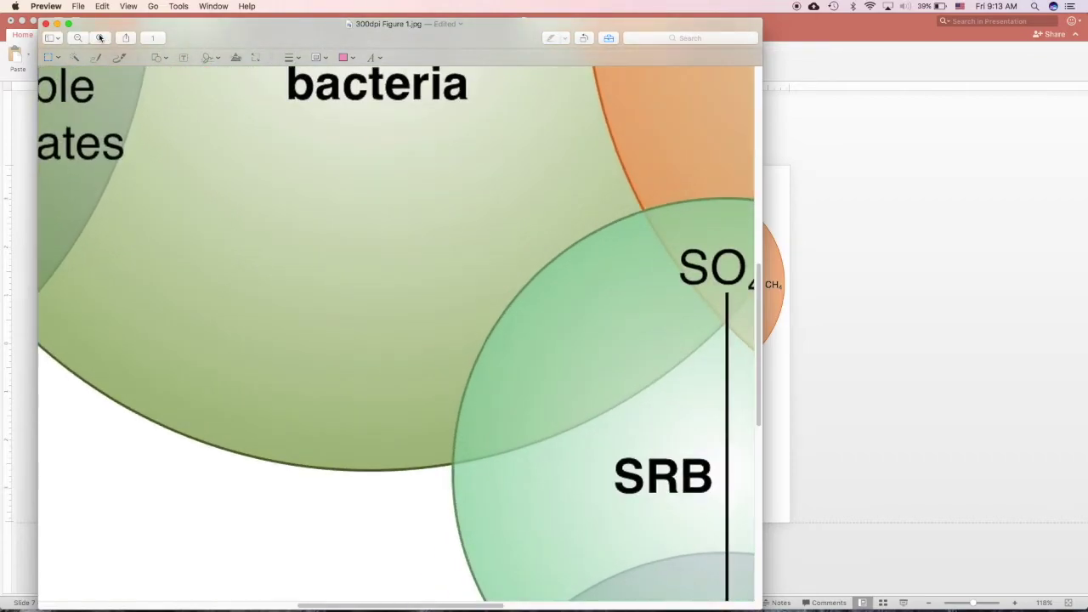
scroll(339, 217, up, 5)
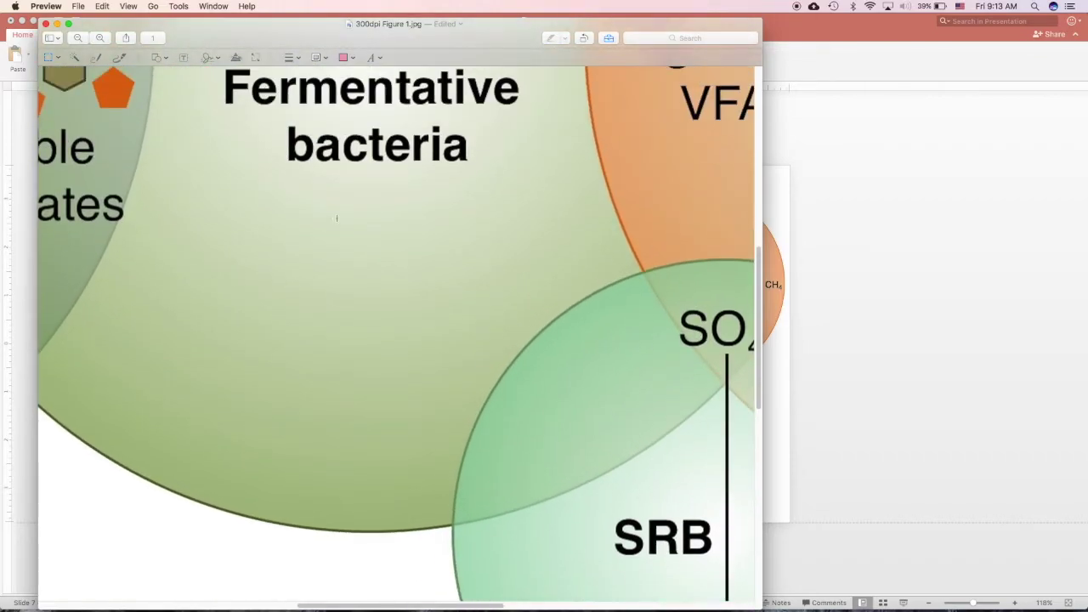
scroll(337, 218, up, 5)
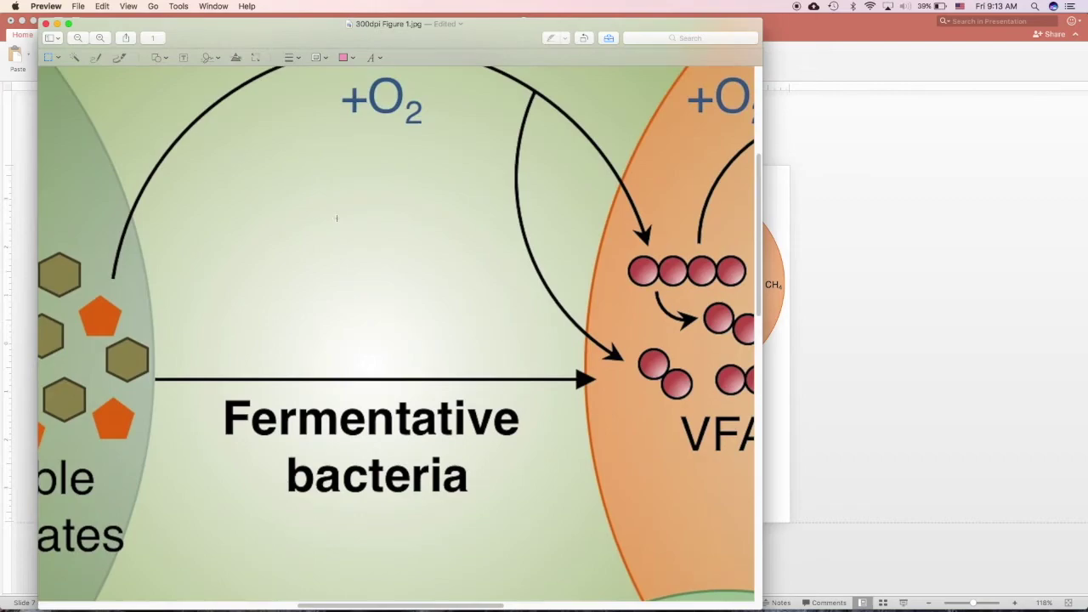
scroll(336, 218, down, 5)
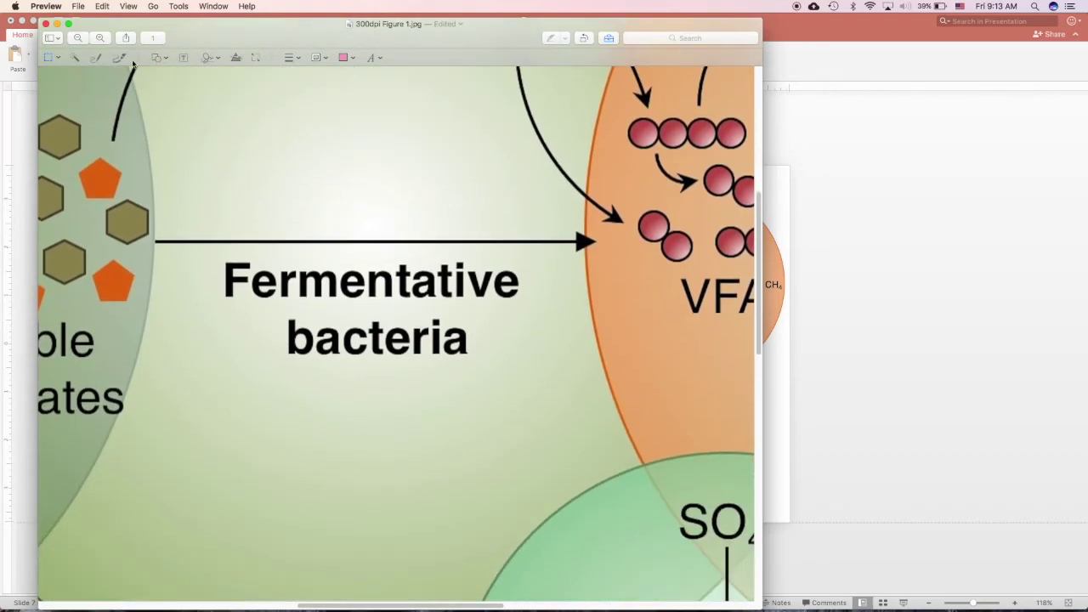
click(78, 39)
click(78, 39)
click(79, 39)
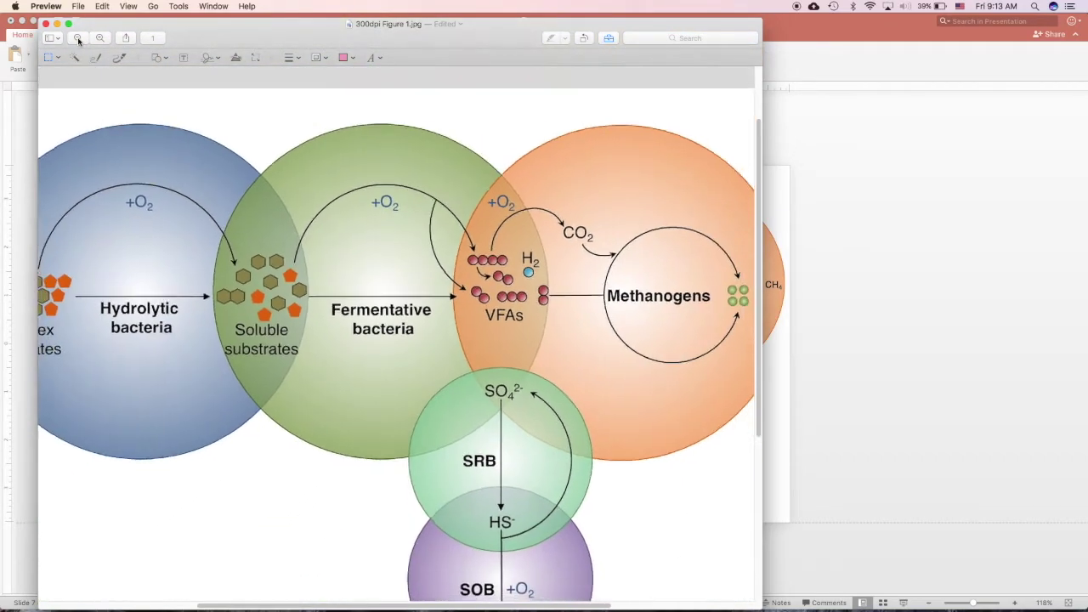
click(78, 40)
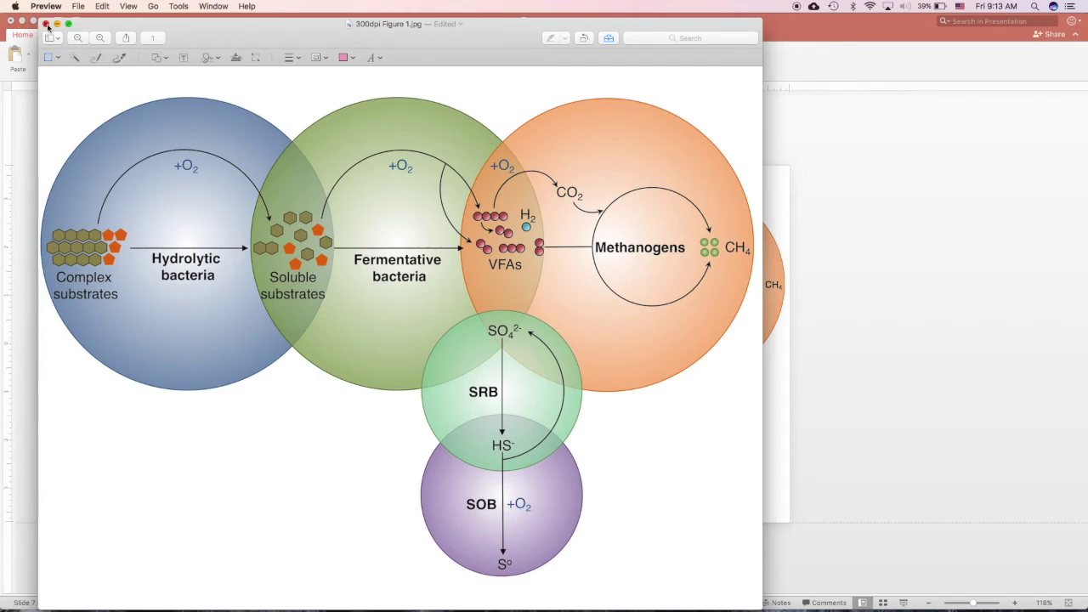